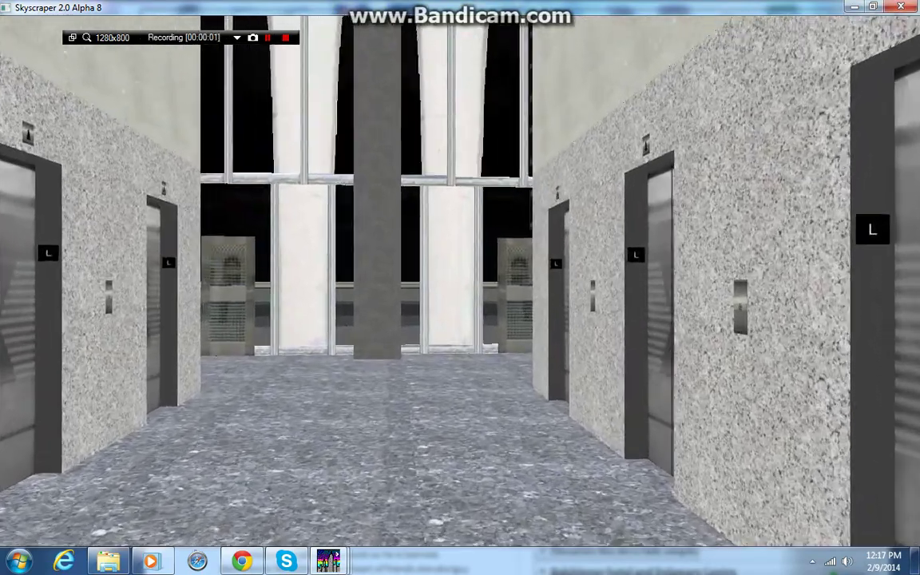
Walk down the lobby corridor into the open elevator car and face its floor button panel.
{"action": "key", "text": "Right"}
{"action": "key", "text": "Up"}
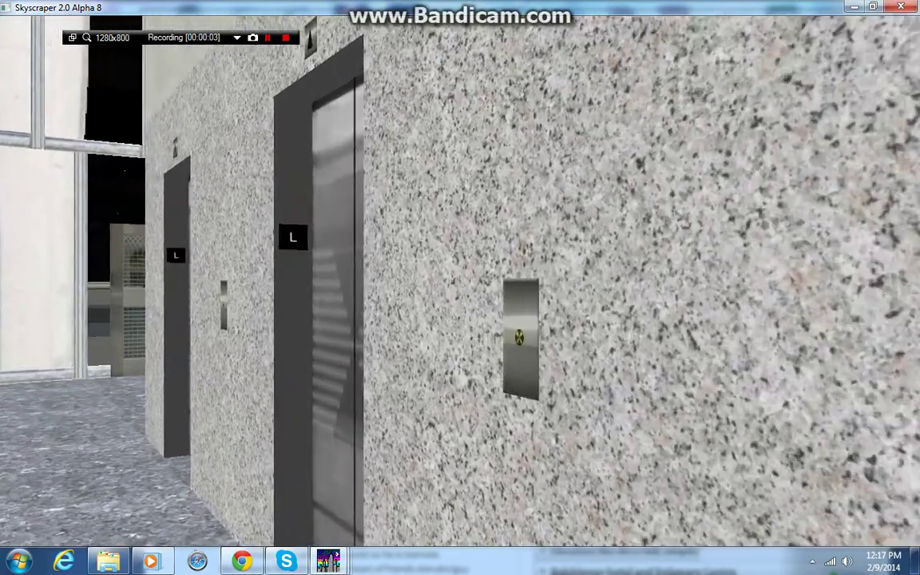
{"action": "key", "text": "Left"}
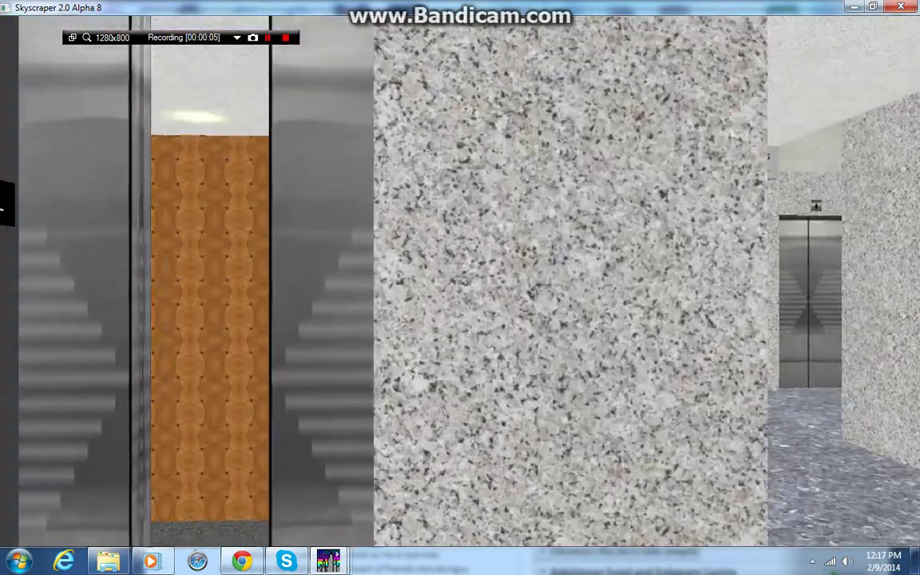
{"action": "key", "text": "Up"}
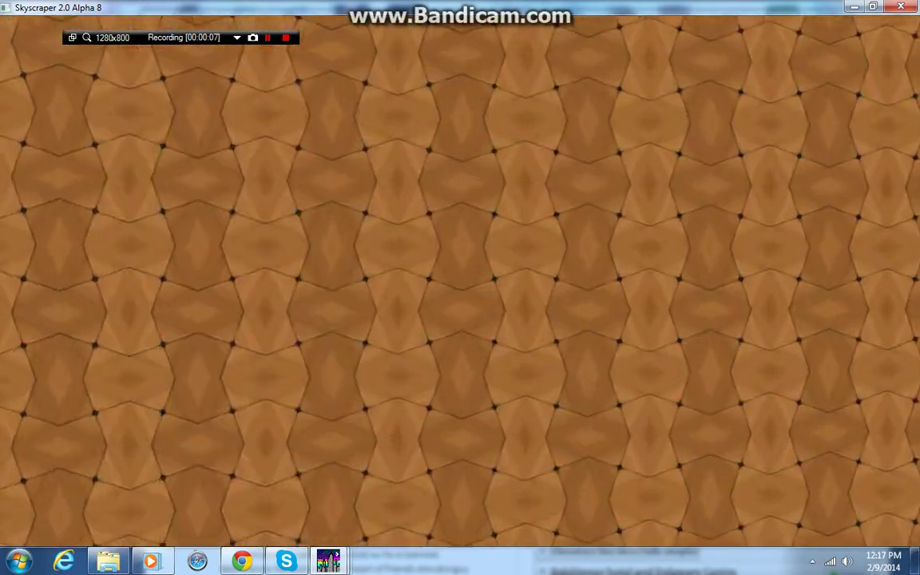
{"action": "key", "text": "Right"}
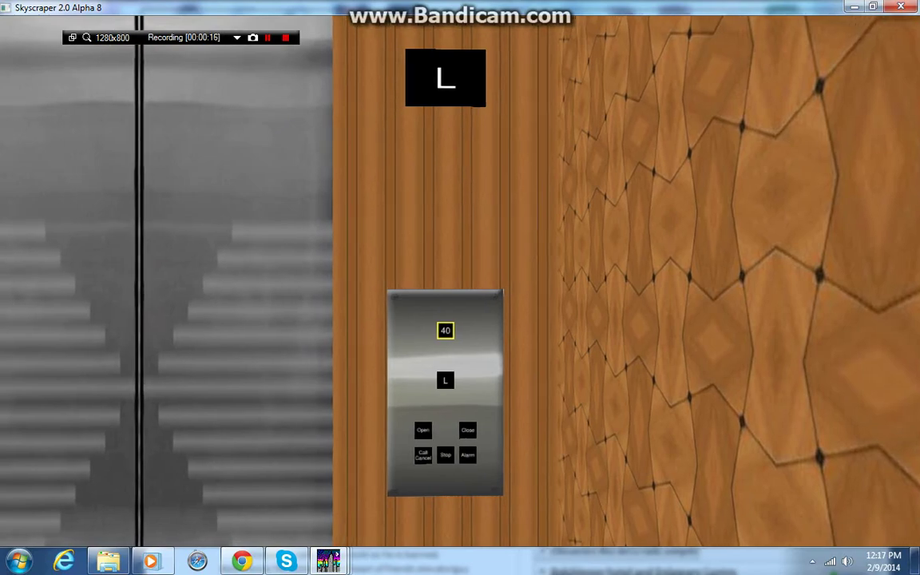
Look around the car interior while the indicator climbs past floors 10, 20 and 30 to 40.
{"action": "key", "text": "Right"}
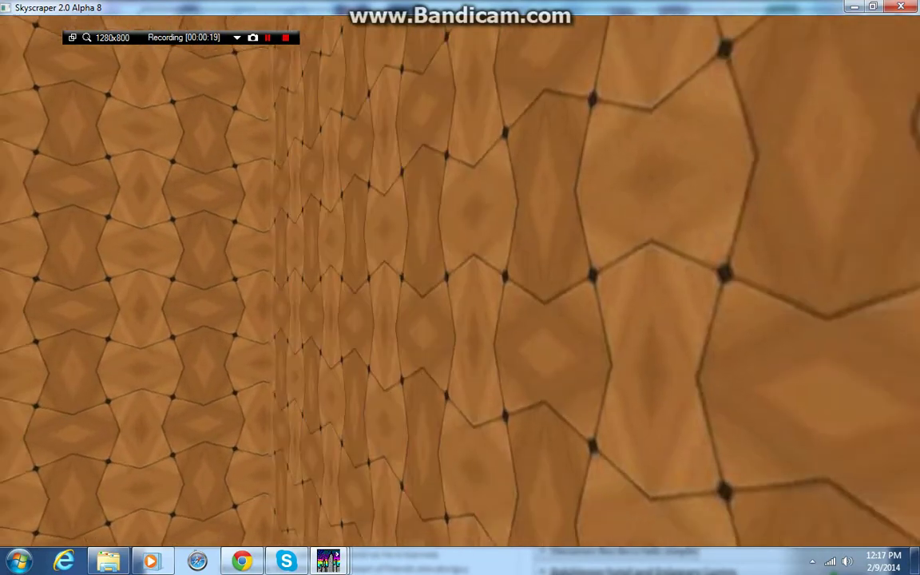
{"action": "key", "text": "Right"}
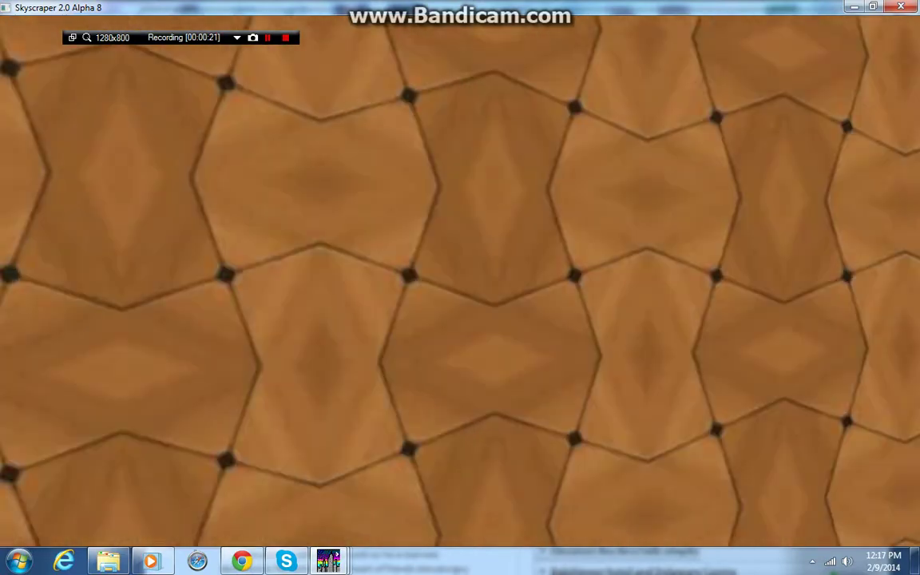
{"action": "key", "text": "Right"}
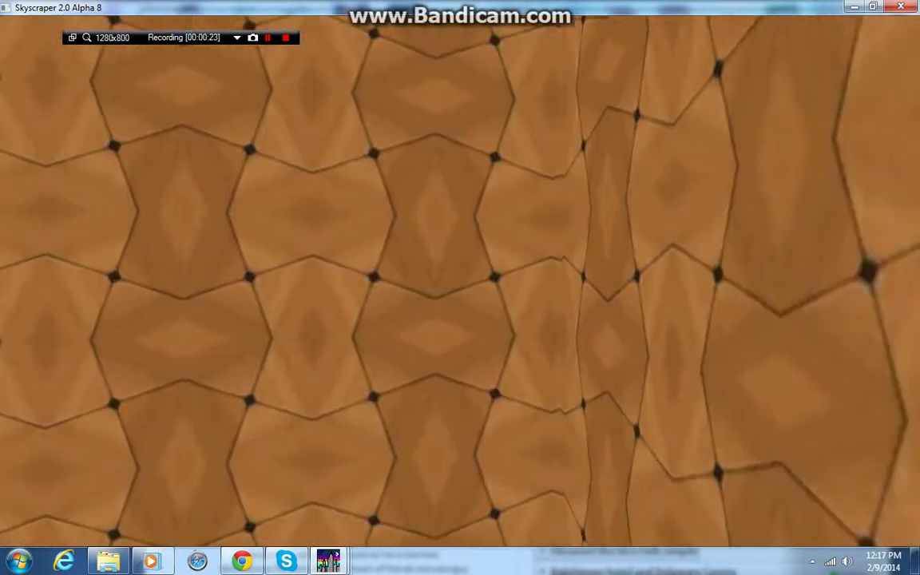
{"action": "key", "text": "Left"}
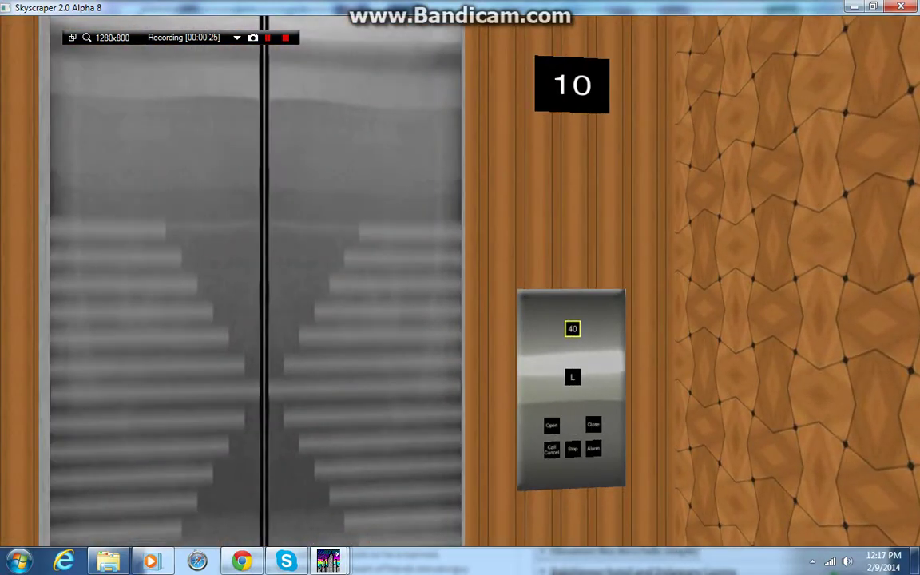
{"action": "key", "text": "Left"}
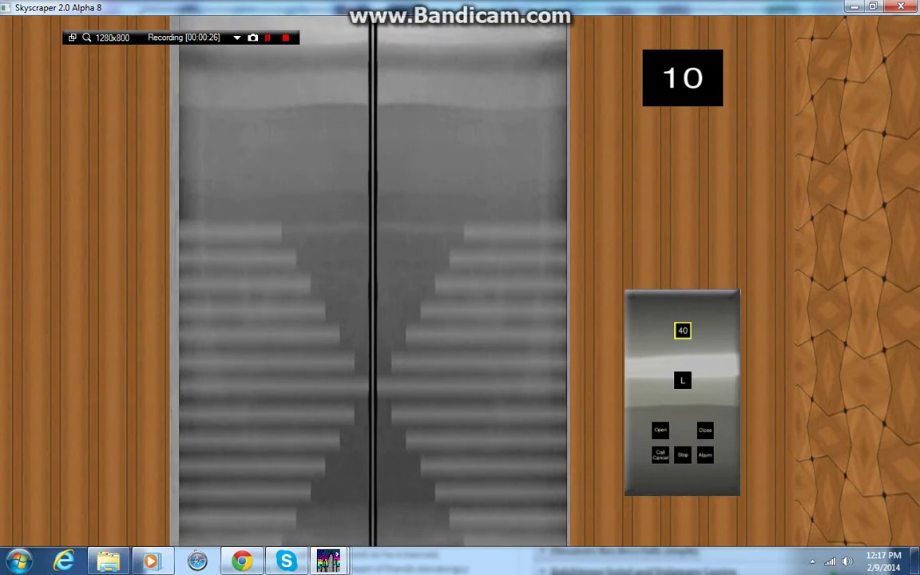
{"action": "key", "text": "Right"}
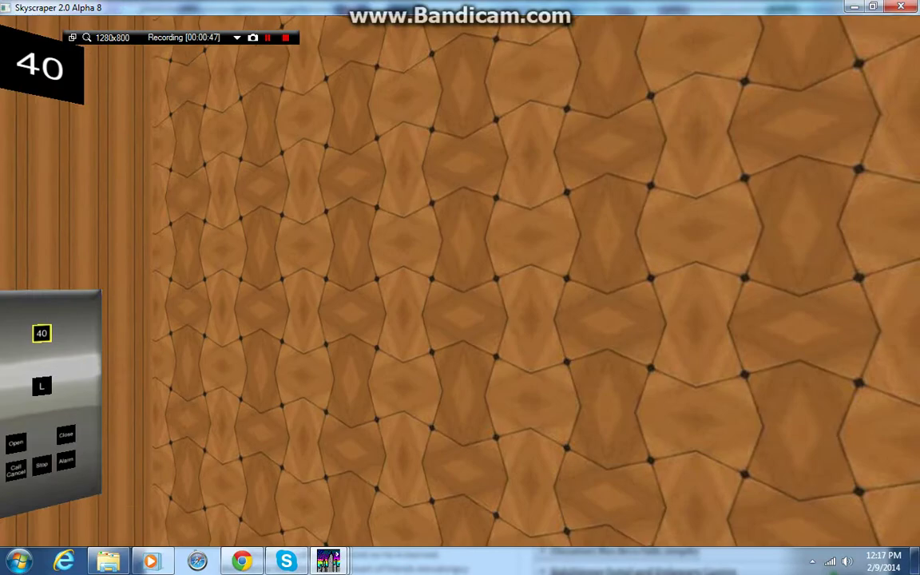
Step out onto floor 40 and walk toward the wall with the 61–73 sign.
{"action": "key", "text": "Left"}
{"action": "key", "text": "Up"}
{"action": "key", "text": "Left"}
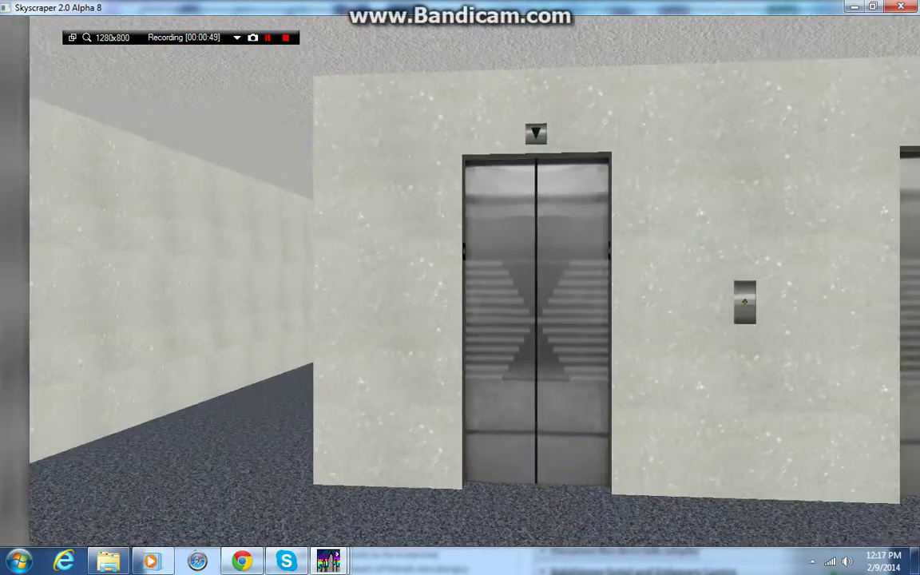
{"action": "key", "text": "Right"}
{"action": "key", "text": "Right"}
{"action": "key", "text": "Left"}
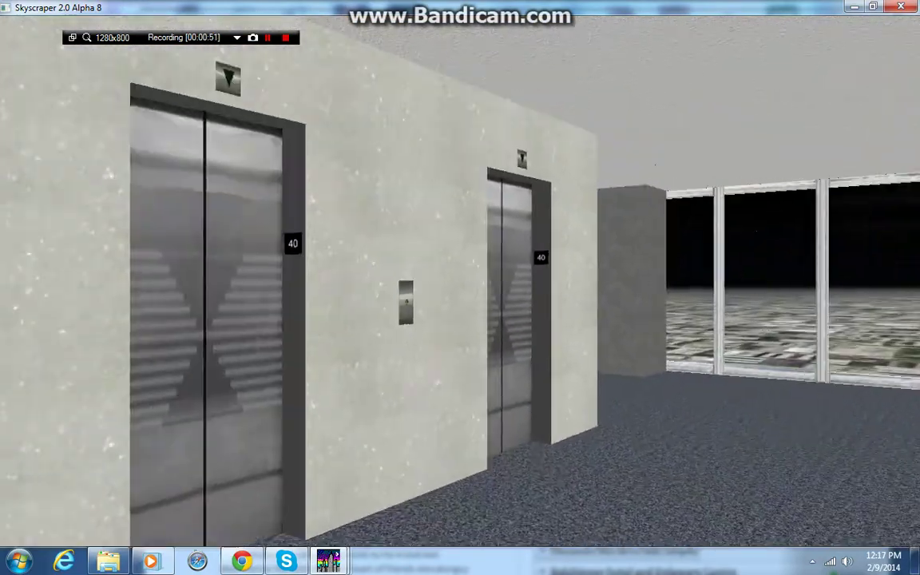
{"action": "key", "text": "Up"}
{"action": "key", "text": "Up"}
Back away to view the corridor door and 41–60 wall, then approach the elevator doors.
{"action": "key", "text": "Down"}
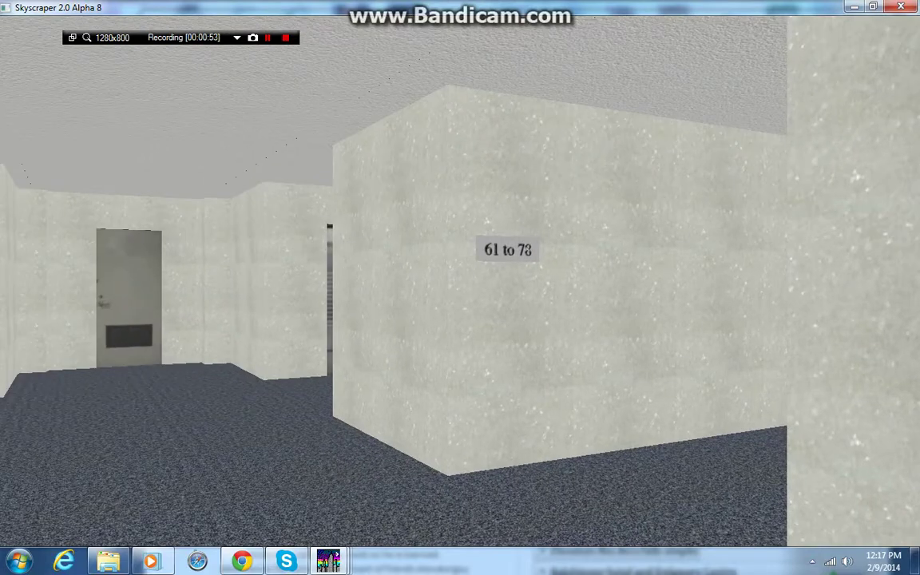
{"action": "key", "text": "Left"}
{"action": "key", "text": "Left"}
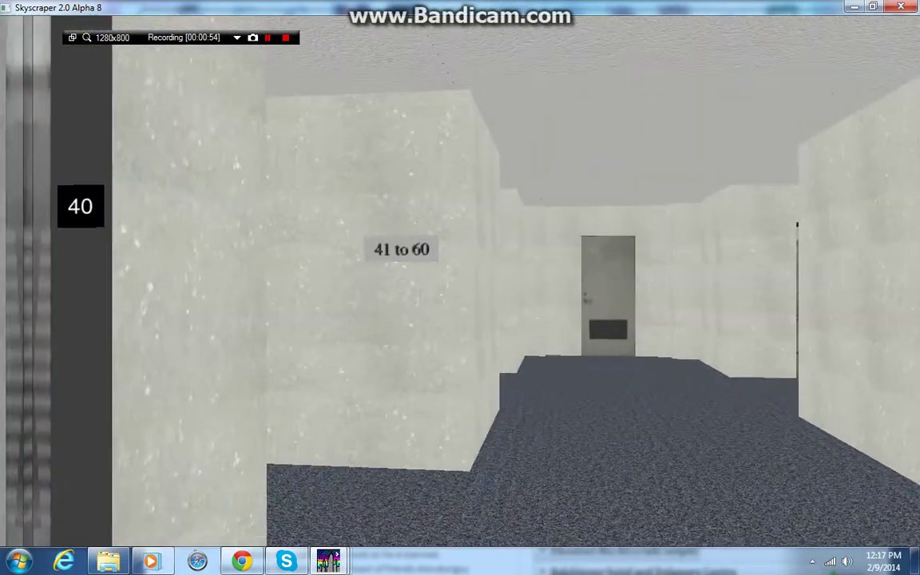
{"action": "key", "text": "Left"}
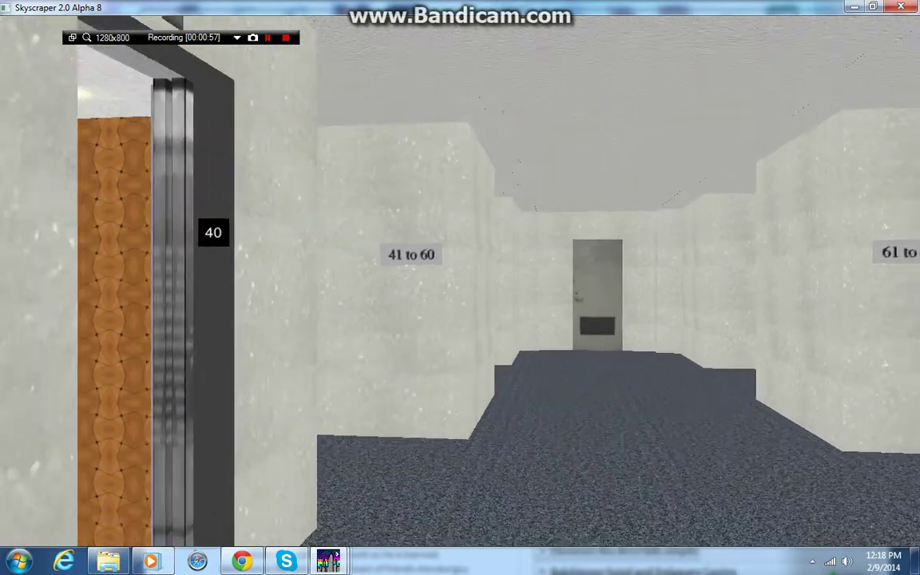
{"action": "key", "text": "Left"}
{"action": "key", "text": "Up"}
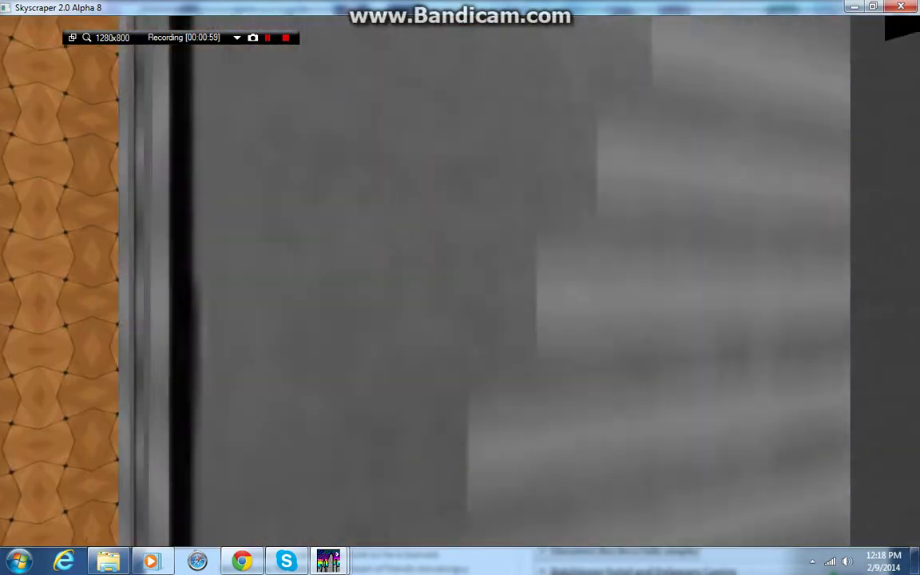
Head briefly down the corridor, then turn around and step back into the open elevator car.
{"action": "key", "text": "Down"}
{"action": "key", "text": "Right"}
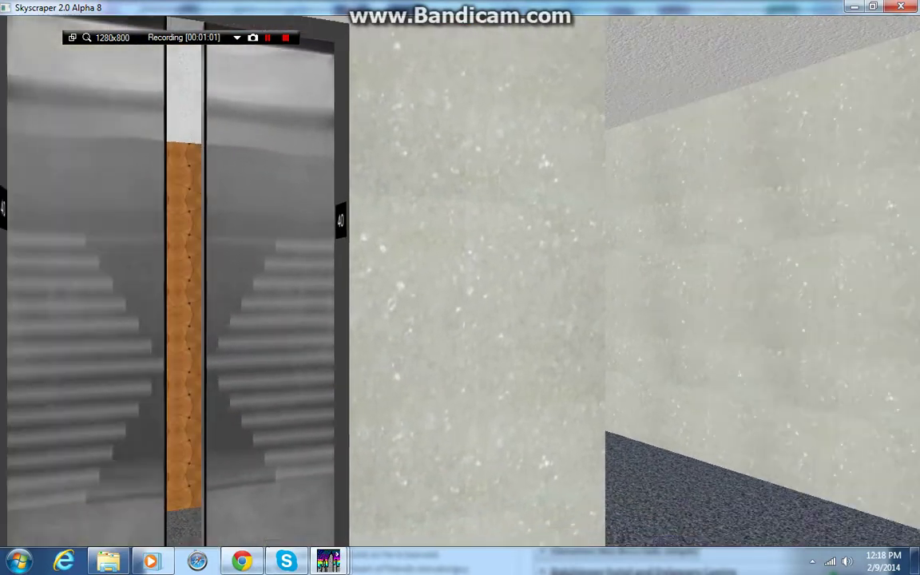
{"action": "key", "text": "Up"}
{"action": "key", "text": "Up"}
{"action": "key", "text": "Left"}
{"action": "key", "text": "Left"}
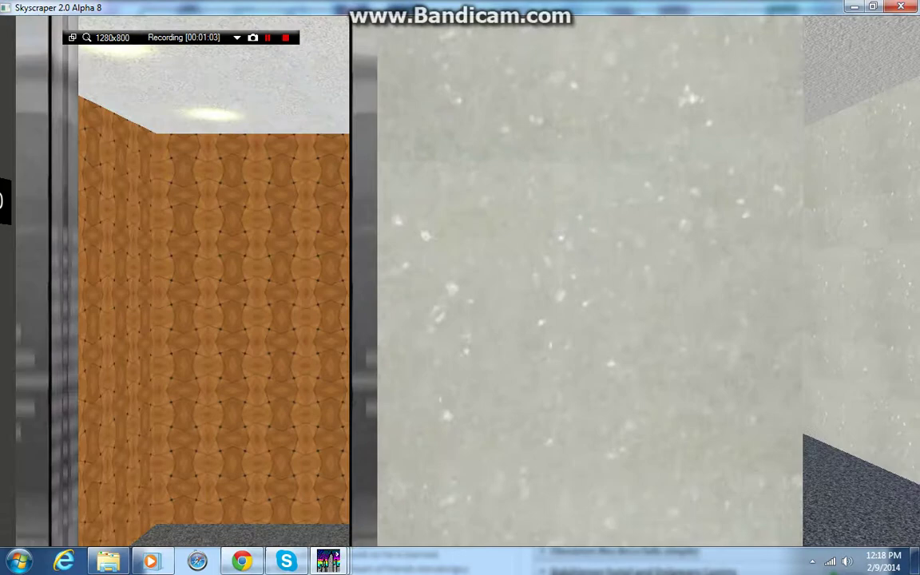
{"action": "key", "text": "Left"}
{"action": "key", "text": "Up"}
{"action": "key", "text": "Up"}
{"action": "key", "text": "Up"}
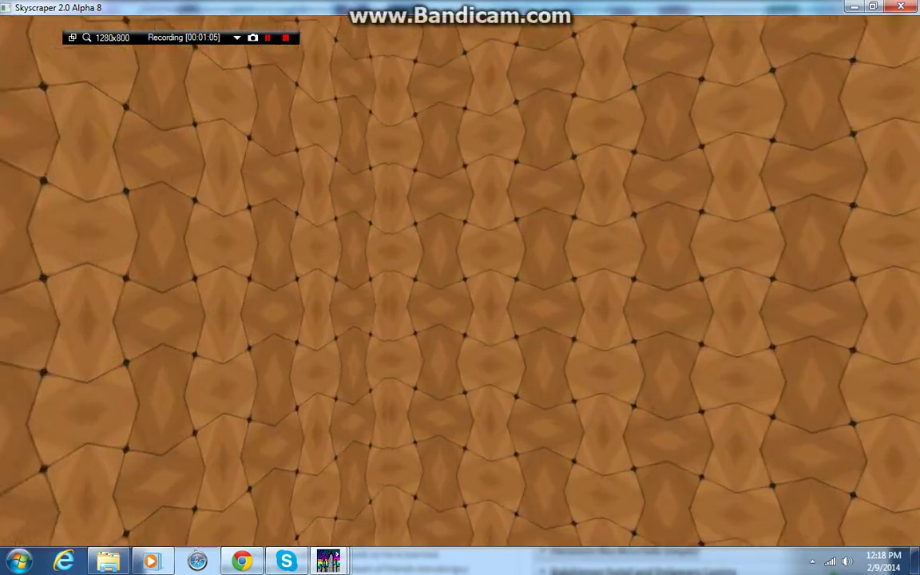
{"action": "key", "text": "Up"}
Walk to the cab's button panel, choose the lobby, and face the closed doors for the descent.
{"action": "key", "text": "Left"}
{"action": "key", "text": "Left"}
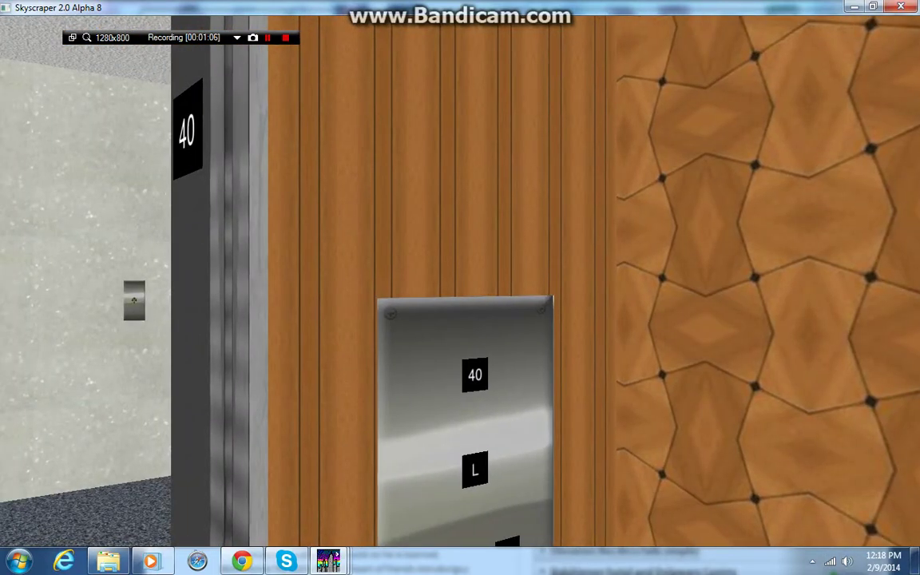
{"action": "key", "text": "Left"}
{"action": "key", "text": "Left"}
{"action": "key", "text": "Left"}
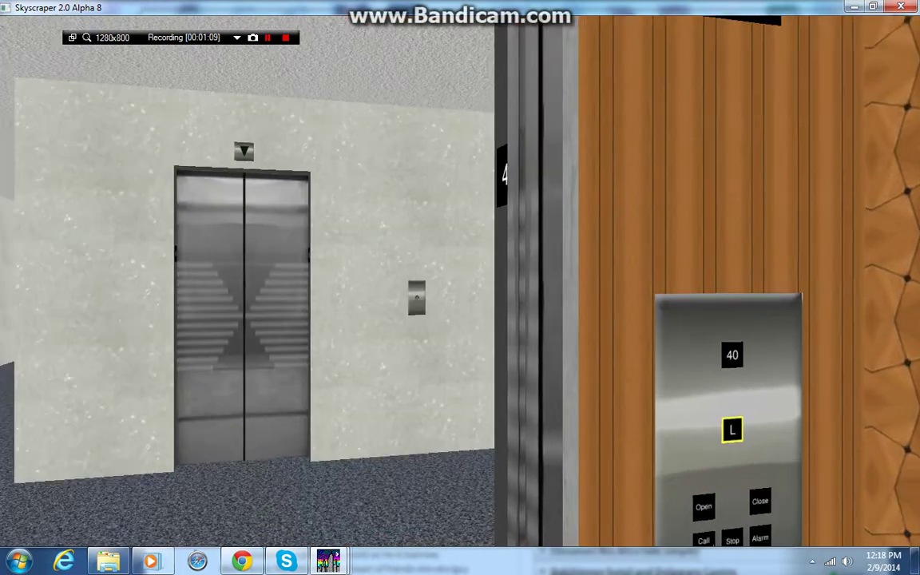
{"action": "key", "text": "Right"}
{"action": "key", "text": "Right"}
{"action": "key", "text": "Down"}
{"action": "key", "text": "Down"}
{"action": "key", "text": "Left"}
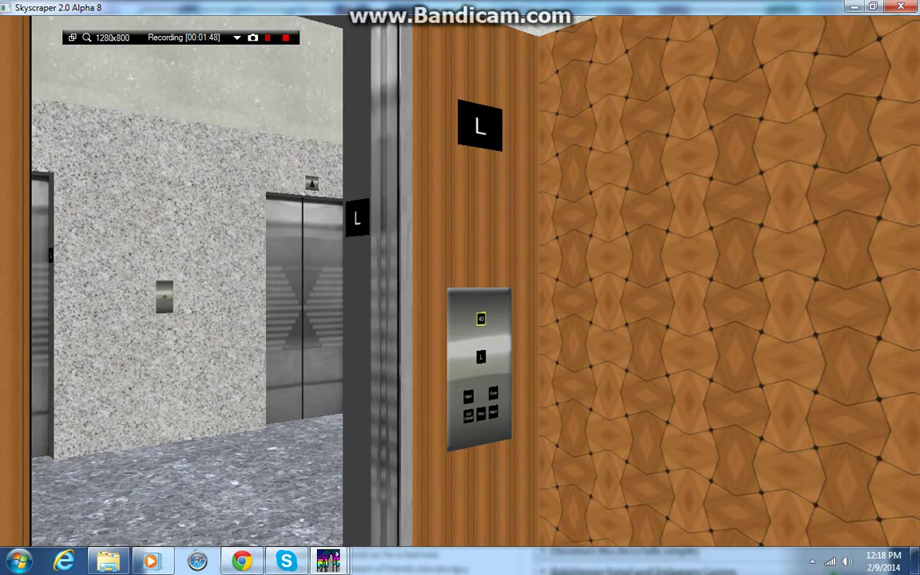
Face the closed doors, then watch the floor indicator as the cab climbs to floor 40.
{"action": "key", "text": "Up"}
{"action": "key", "text": "Left"}
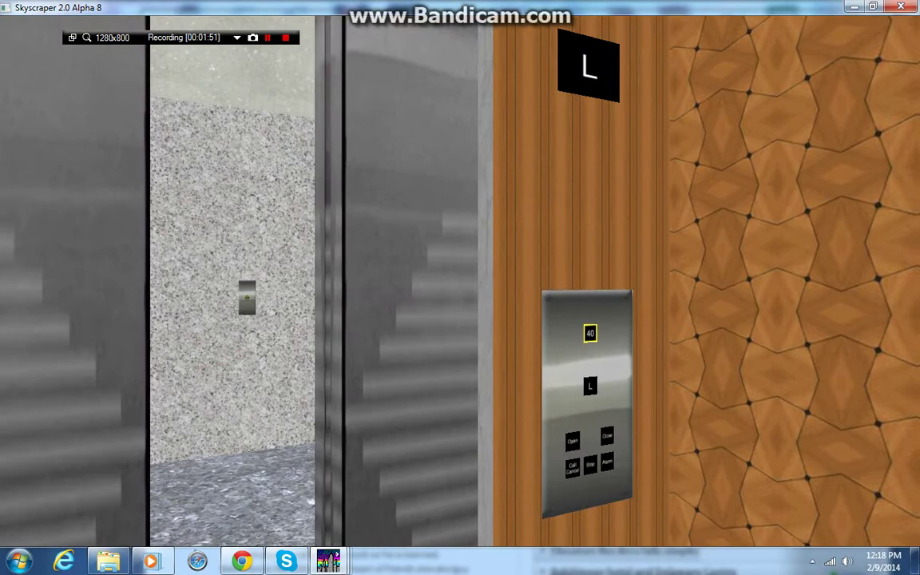
{"action": "key", "text": "Right"}
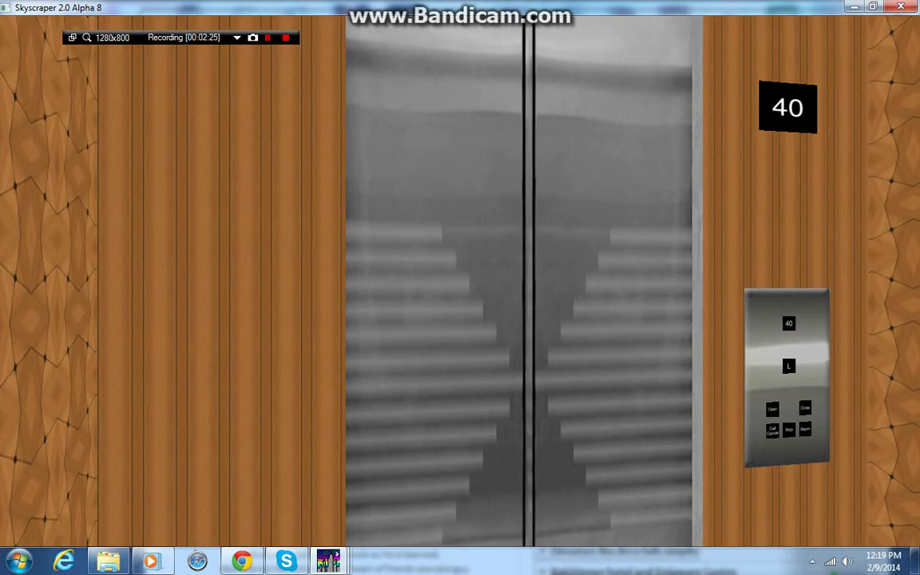
Walk toward the patterned cab wall, look along it, then view the doors and floor 40 sign.
{"action": "key", "text": "Up"}
{"action": "key", "text": "Up"}
{"action": "key", "text": "Right"}
{"action": "key", "text": "Right"}
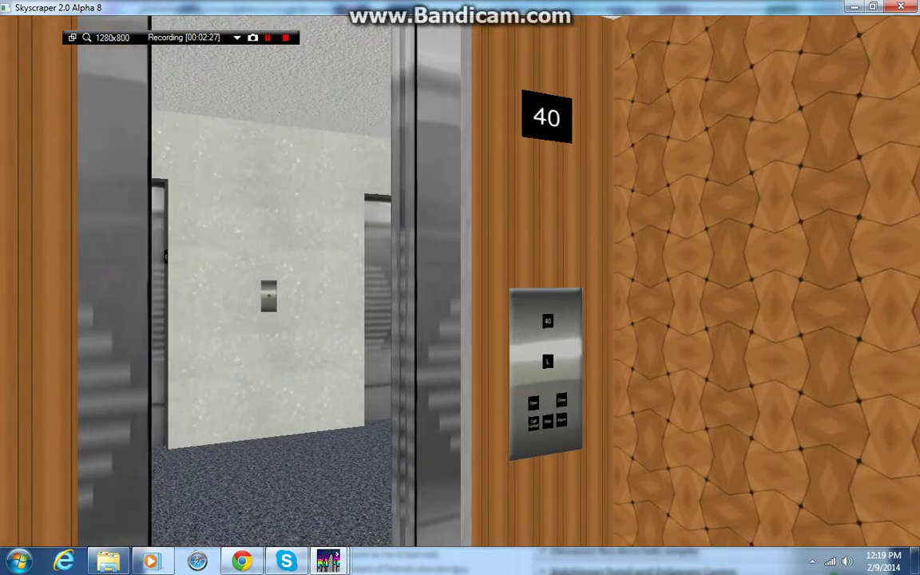
{"action": "key", "text": "Left"}
{"action": "key", "text": "Left"}
{"action": "key", "text": "Down"}
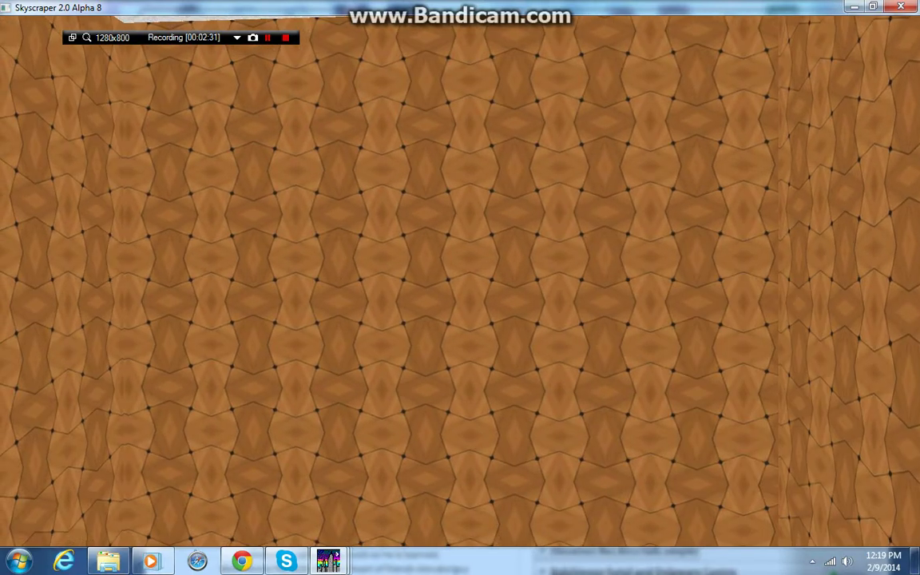
{"action": "key", "text": "Down"}
{"action": "key", "text": "Down"}
{"action": "key", "text": "Down"}
{"action": "key", "text": "Down"}
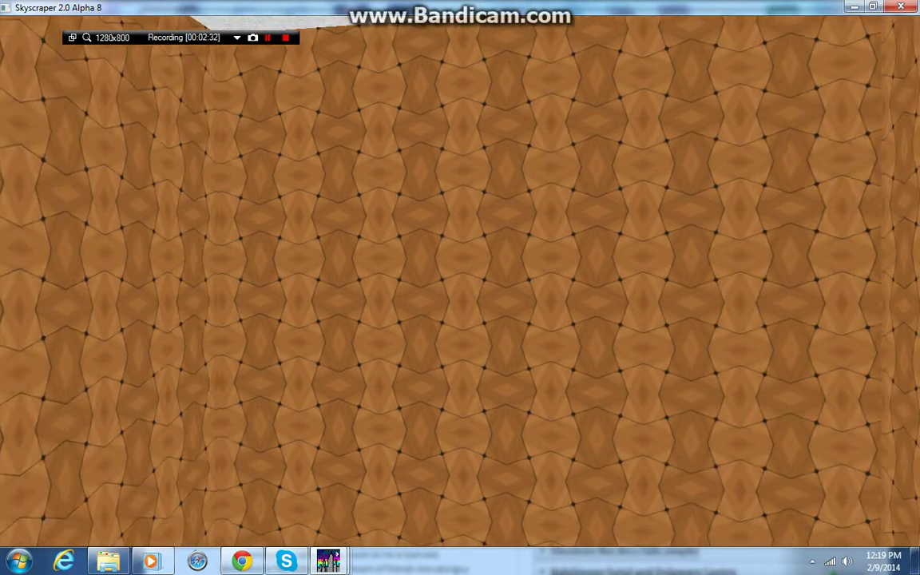
{"action": "key", "text": "Left"}
{"action": "key", "text": "Left"}
{"action": "key", "text": "Left"}
{"action": "key", "text": "Left"}
{"action": "key", "text": "Left"}
Close in on the patterned wall until it fills the view, then look along it.
{"action": "key", "text": "Right"}
{"action": "key", "text": "Right"}
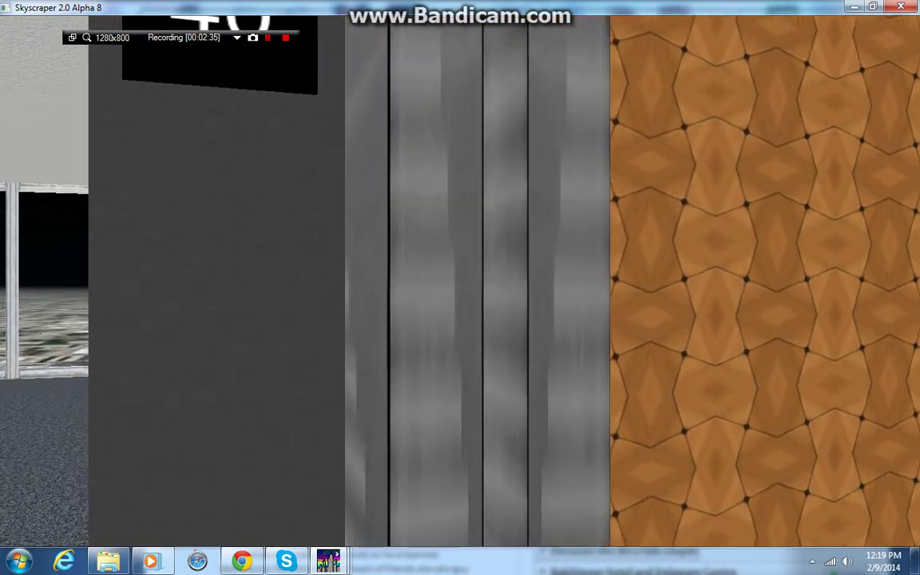
{"action": "key", "text": "Right"}
{"action": "key", "text": "Right"}
{"action": "key", "text": "Up"}
{"action": "key", "text": "Up"}
{"action": "key", "text": "Up"}
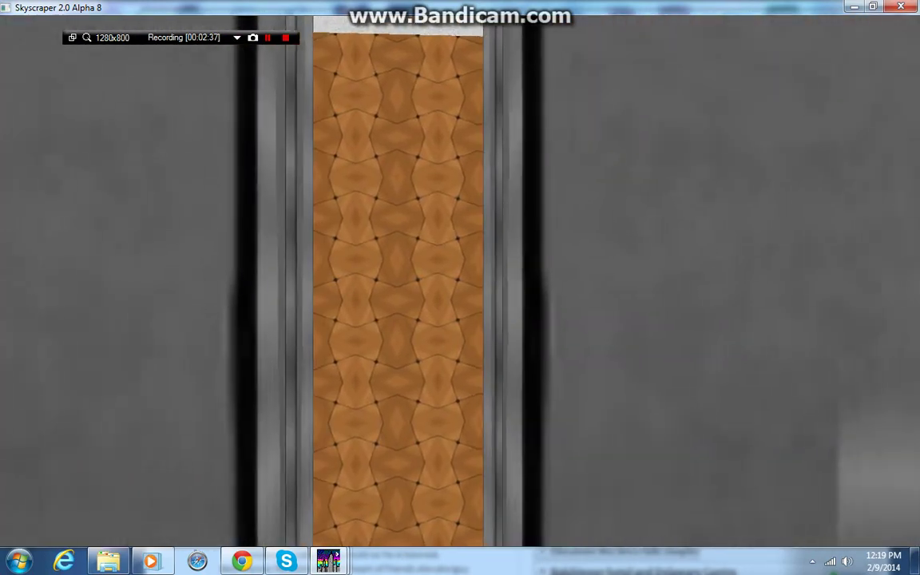
{"action": "key", "text": "Up"}
{"action": "key", "text": "Up"}
{"action": "key", "text": "Up"}
{"action": "key", "text": "Up"}
{"action": "key", "text": "Right"}
{"action": "key", "text": "Right"}
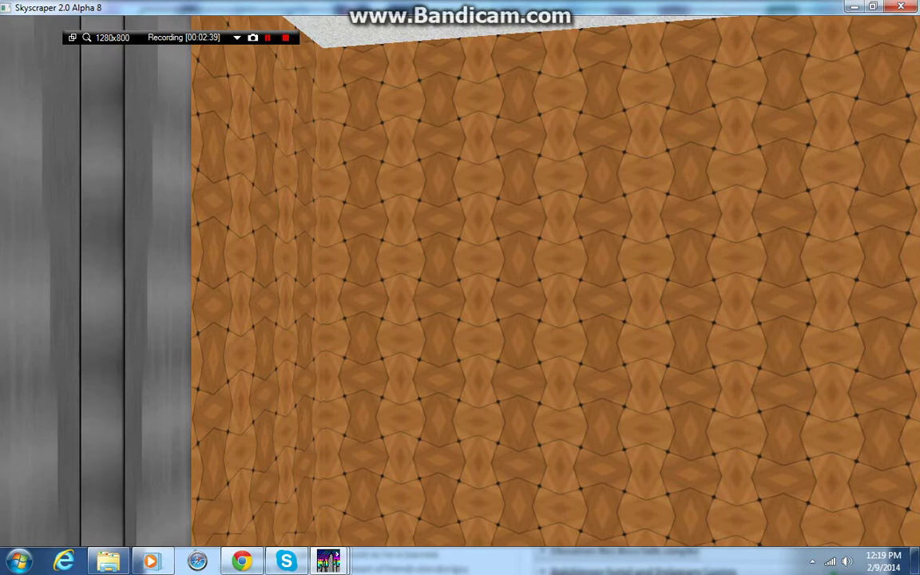
{"action": "key", "text": "Up"}
{"action": "key", "text": "Up"}
{"action": "key", "text": "Up"}
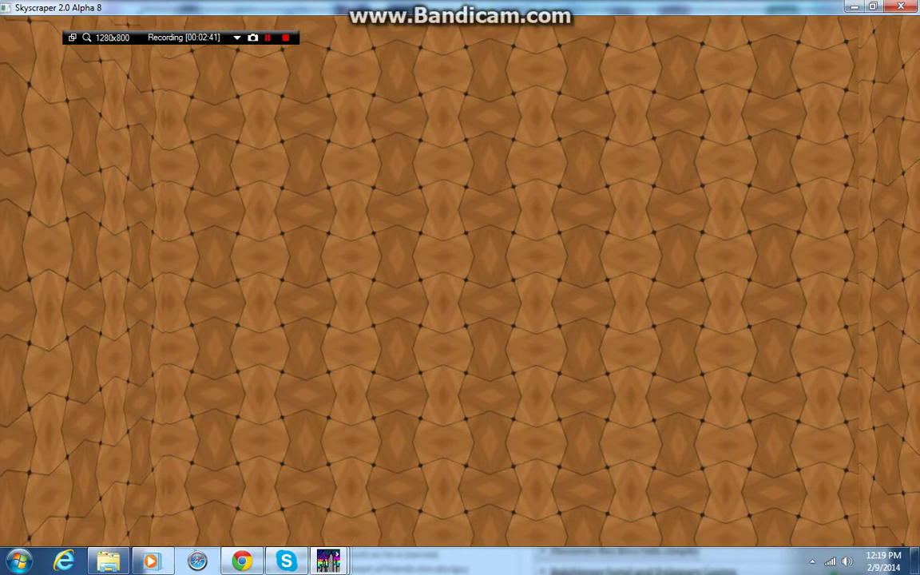
{"action": "key", "text": "Right"}
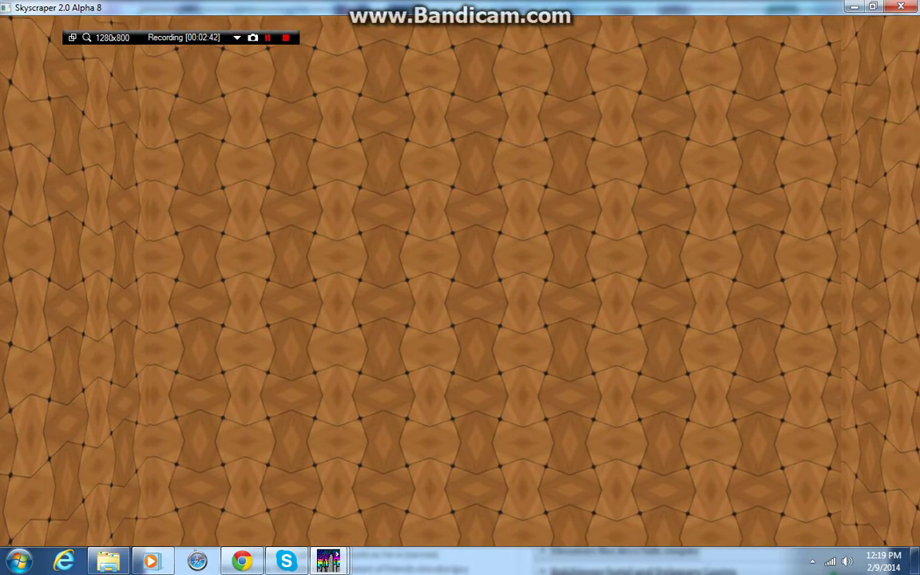
{"action": "key", "text": "Right"}
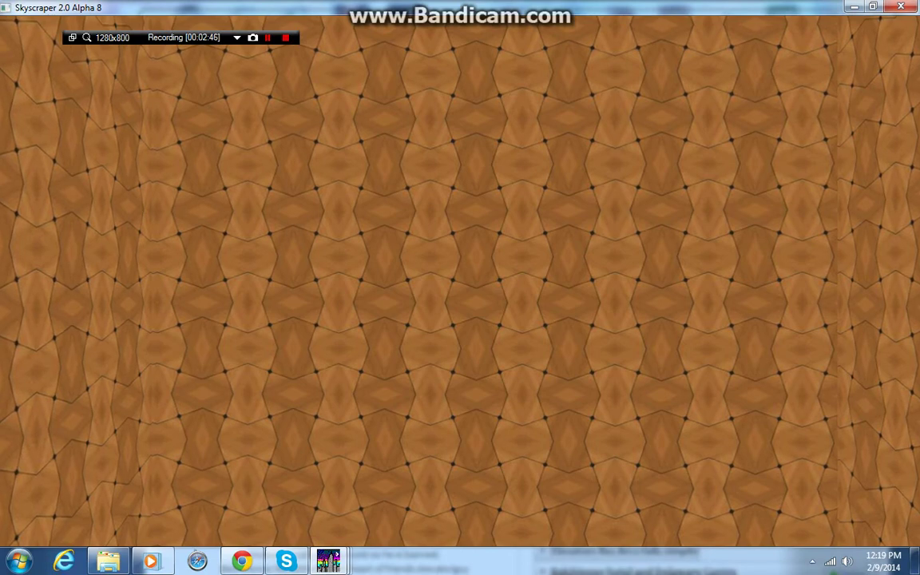
View the door frames and revisit the wall, then walk toward the far elevator and grey door.
{"action": "key", "text": "Down"}
{"action": "key", "text": "Down"}
{"action": "key", "text": "Down"}
{"action": "key", "text": "Down"}
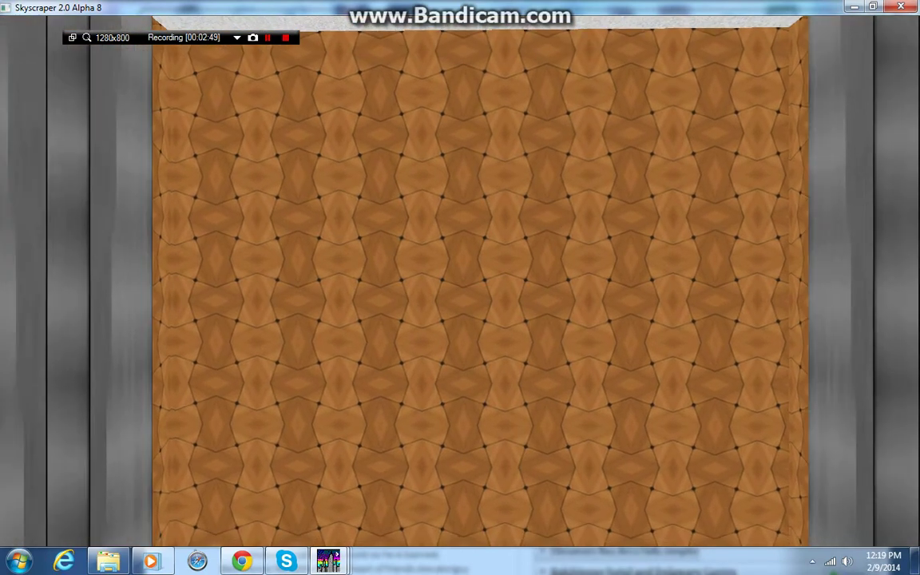
{"action": "key", "text": "Down"}
{"action": "key", "text": "Down"}
{"action": "key", "text": "Up"}
{"action": "key", "text": "Up"}
{"action": "key", "text": "Up"}
{"action": "key", "text": "Up"}
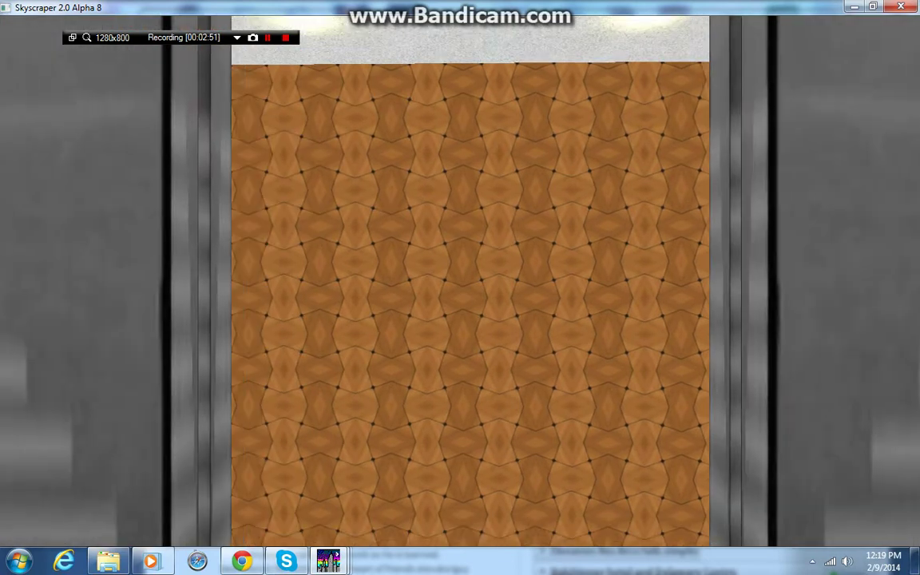
{"action": "key", "text": "Up"}
{"action": "key", "text": "Up"}
{"action": "key", "text": "Up"}
{"action": "key", "text": "Up"}
{"action": "key", "text": "Up"}
{"action": "key", "text": "Up"}
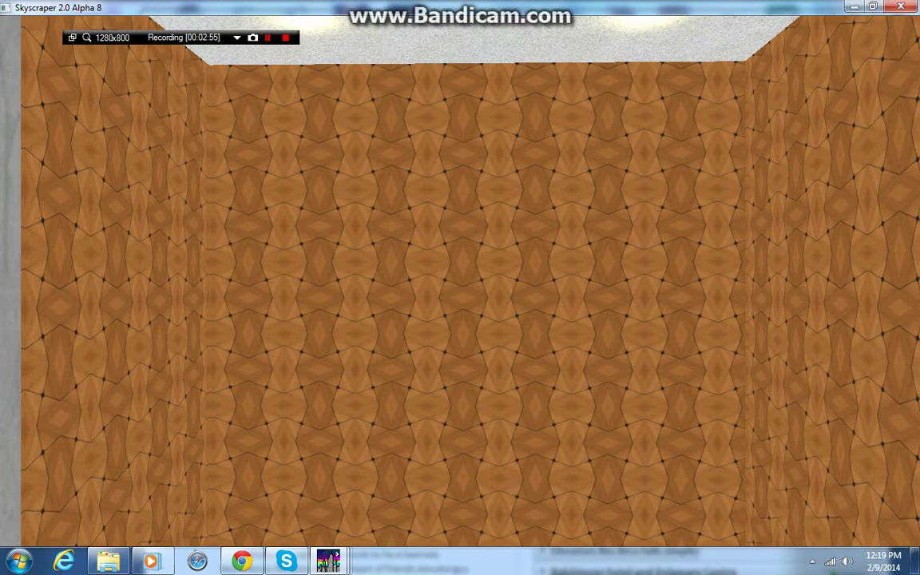
{"action": "key", "text": "Down"}
{"action": "key", "text": "Down"}
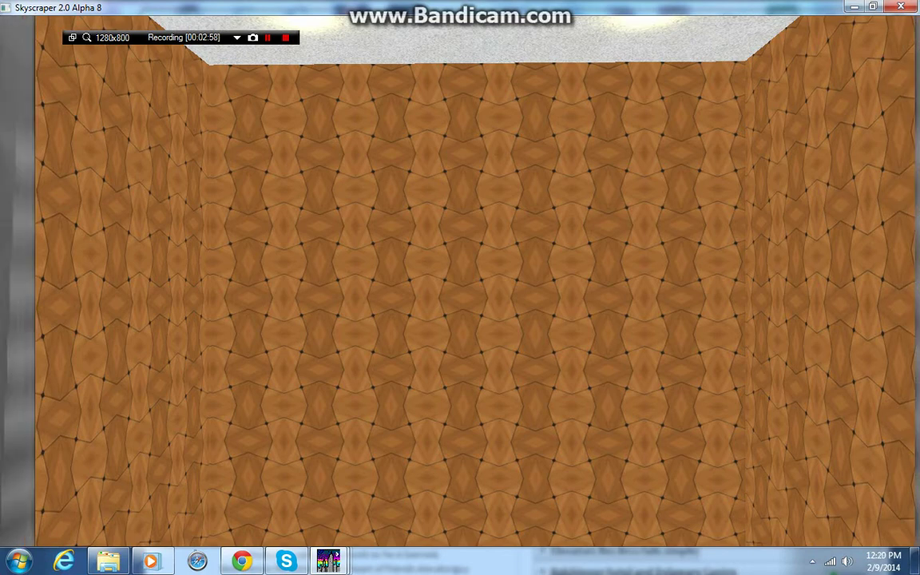
{"action": "key", "text": "Down"}
{"action": "key", "text": "Down"}
{"action": "key", "text": "Down"}
{"action": "key", "text": "Down"}
{"action": "key", "text": "Down"}
{"action": "key", "text": "Down"}
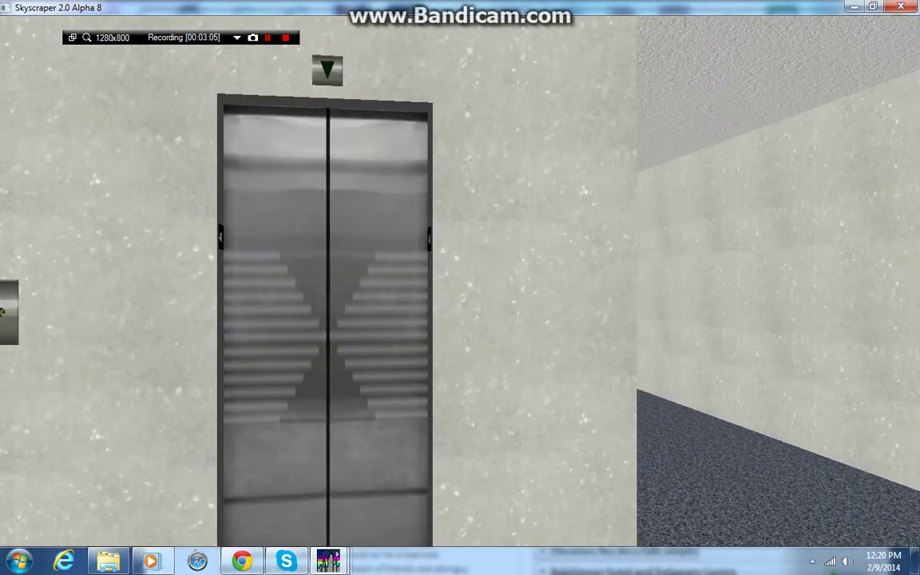
{"action": "key", "text": "Right"}
{"action": "key", "text": "Right"}
{"action": "key", "text": "Right"}
{"action": "key", "text": "Right"}
{"action": "key", "text": "Right"}
{"action": "key", "text": "Up"}
{"action": "key", "text": "Up"}
{"action": "key", "text": "Up"}
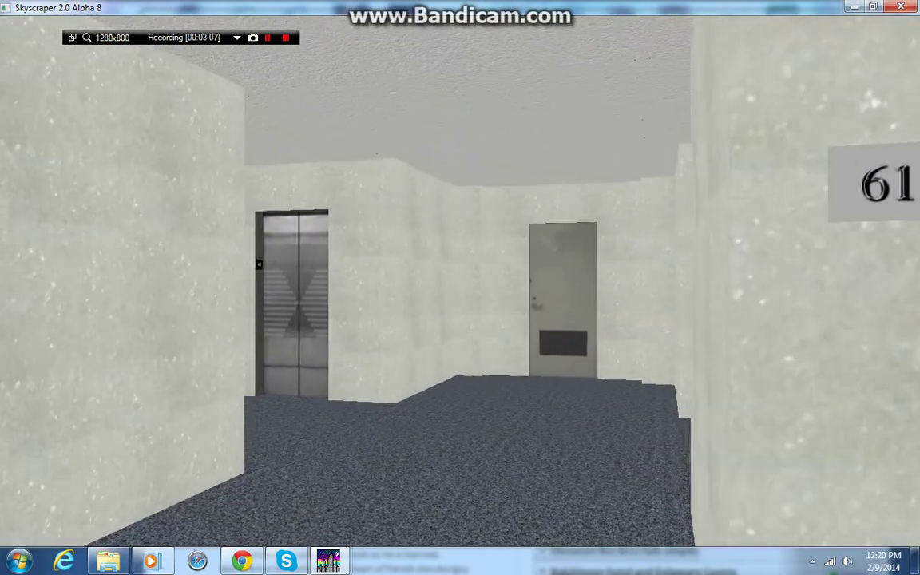